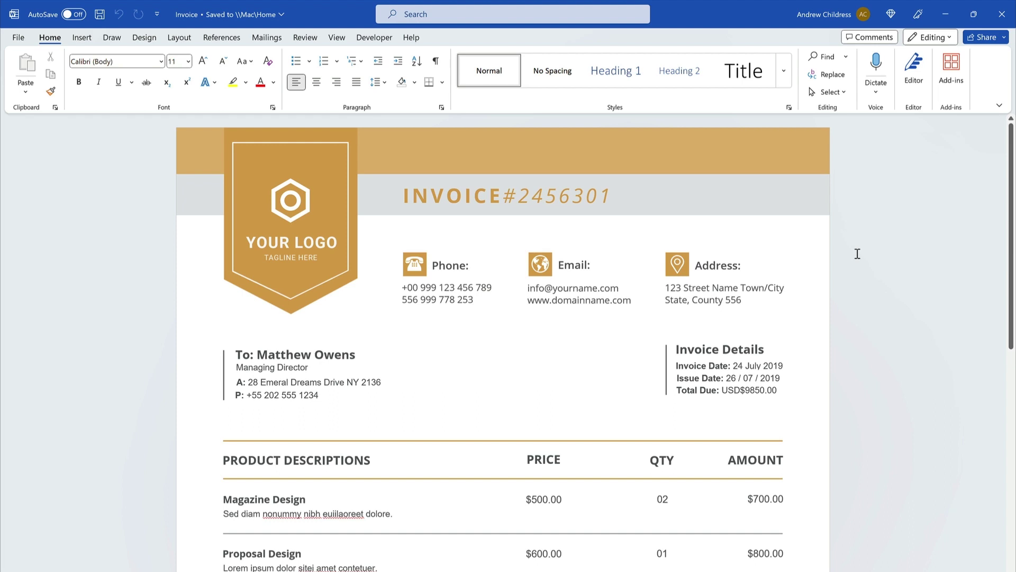
Clear the sample recipient name line ready for the Insert Name Here placeholder.
{"action": "left_click", "coordinate": [337, 352]}
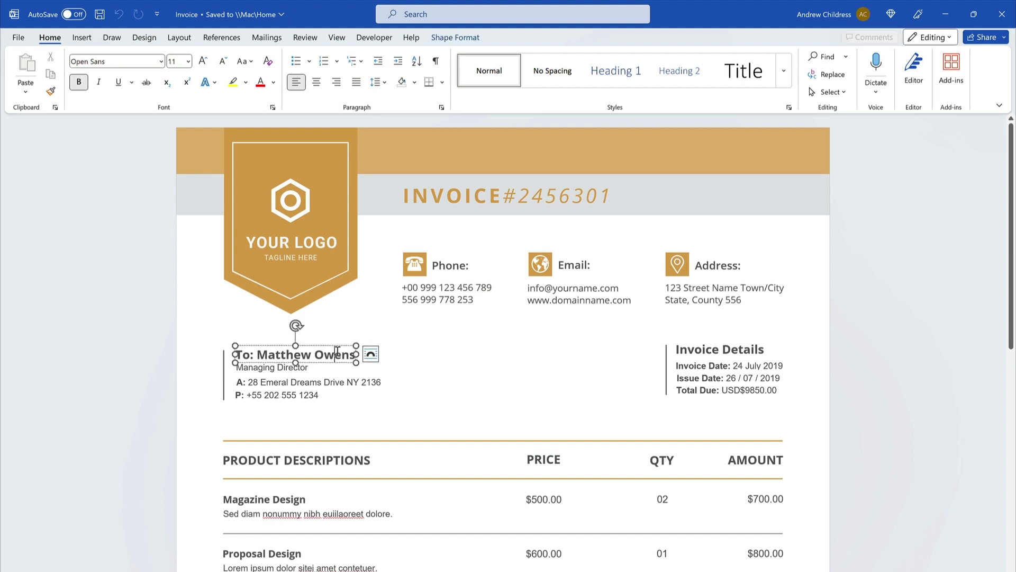
{"action": "triple_click", "coordinate": [334, 352]}
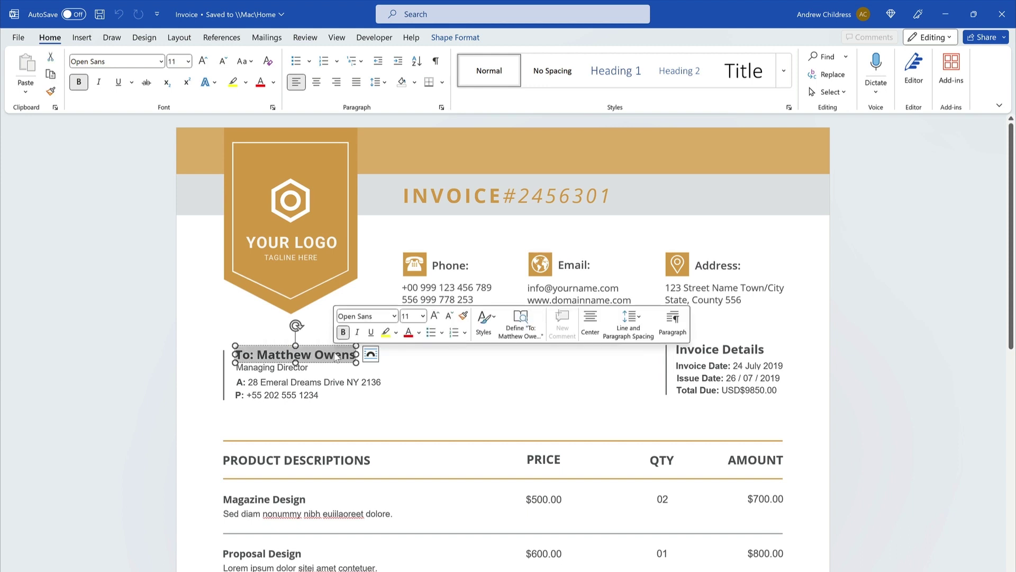
{"action": "key", "text": "Delete"}
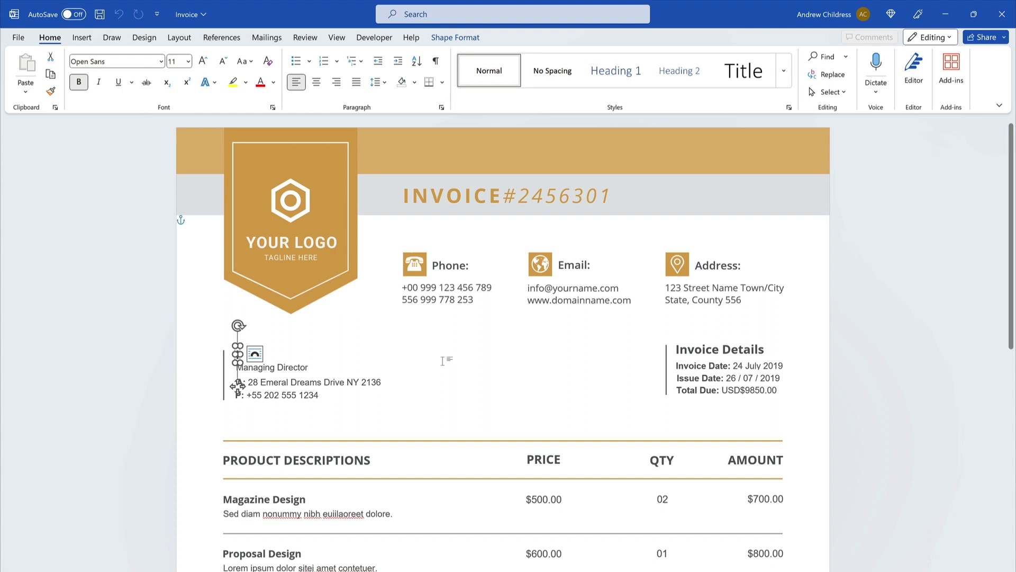
{"action": "type", "text": "Insert Nam"}
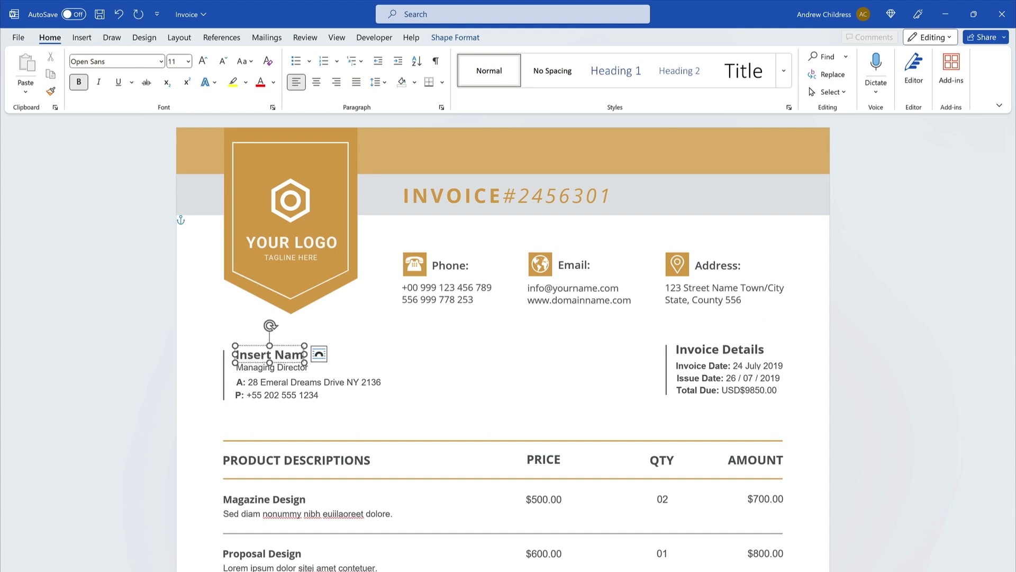
{"action": "type", "text": "e Here"}
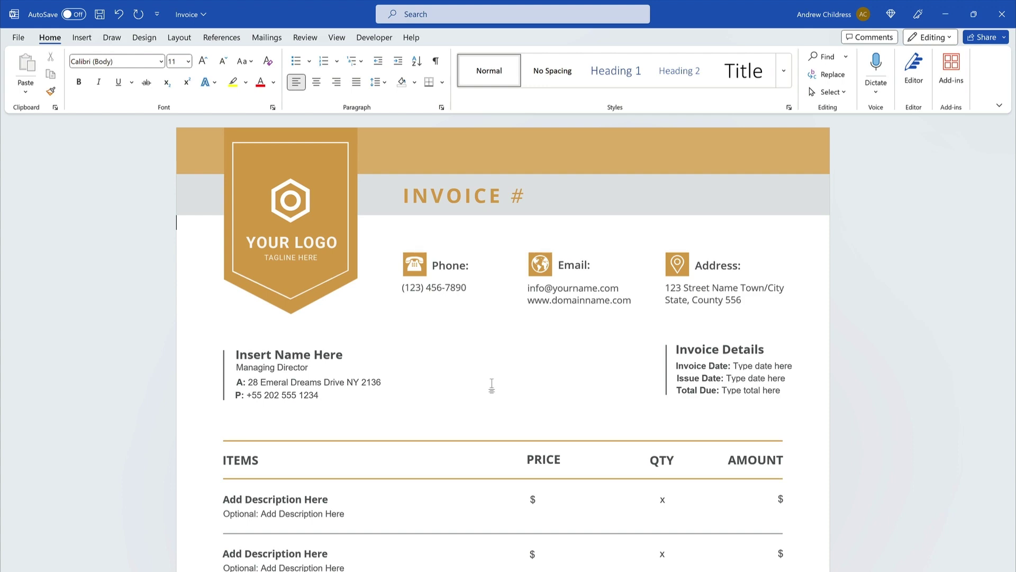
Fill the gold header bar at the top of the invoice with green.
{"action": "left_click", "coordinate": [564, 144]}
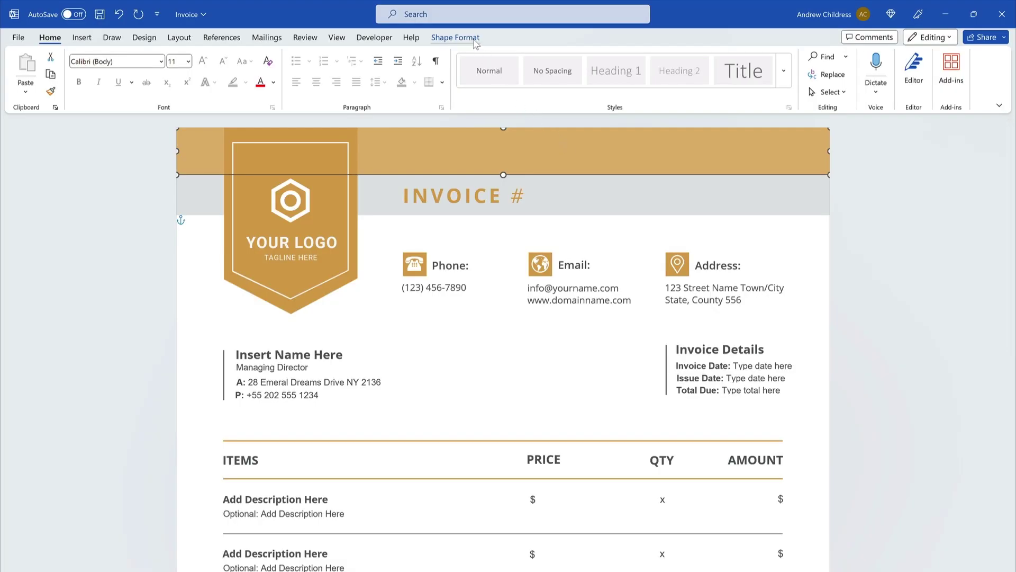
{"action": "left_click", "coordinate": [475, 41]}
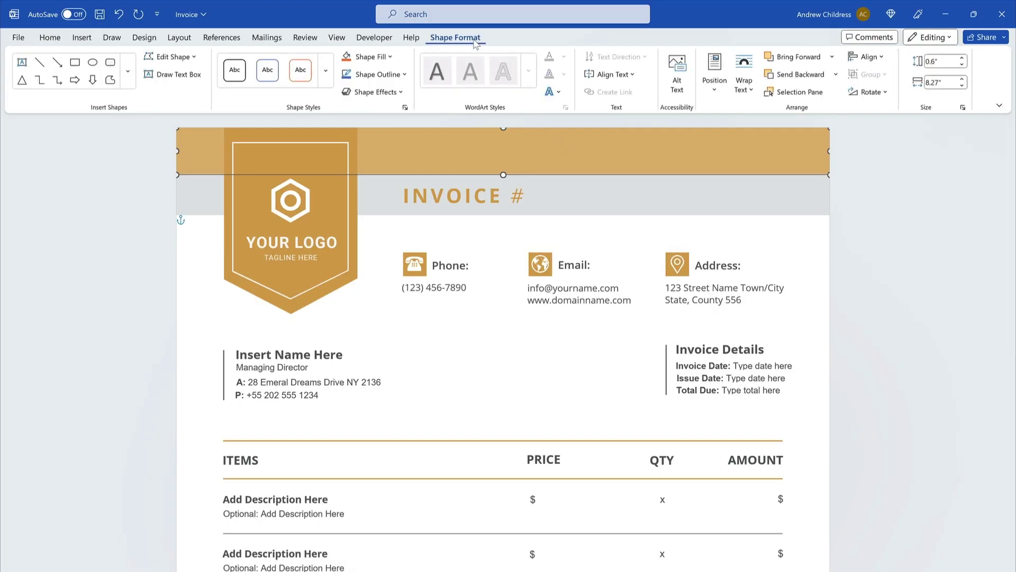
{"action": "left_click", "coordinate": [391, 57]}
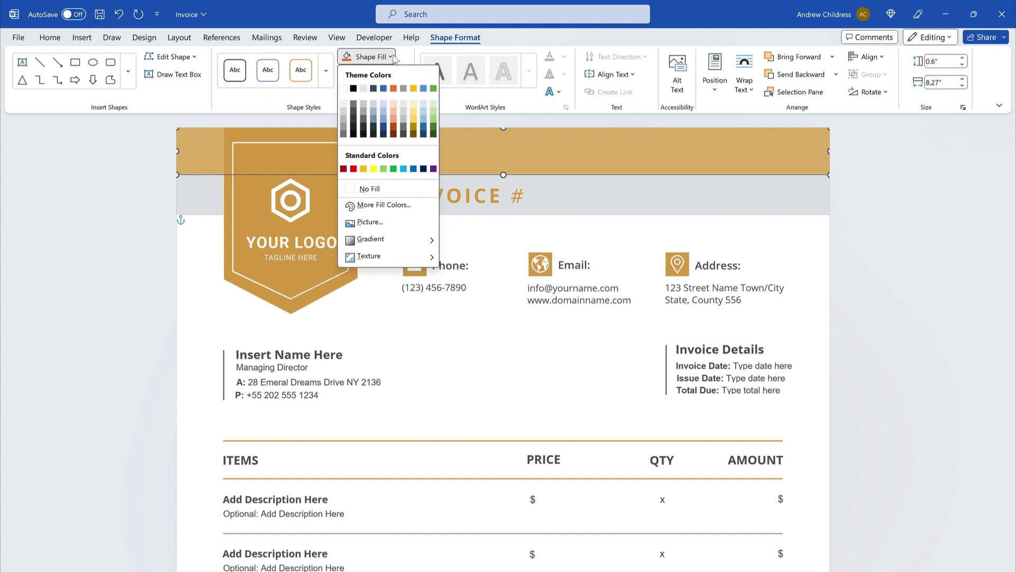
{"action": "left_click", "coordinate": [433, 89]}
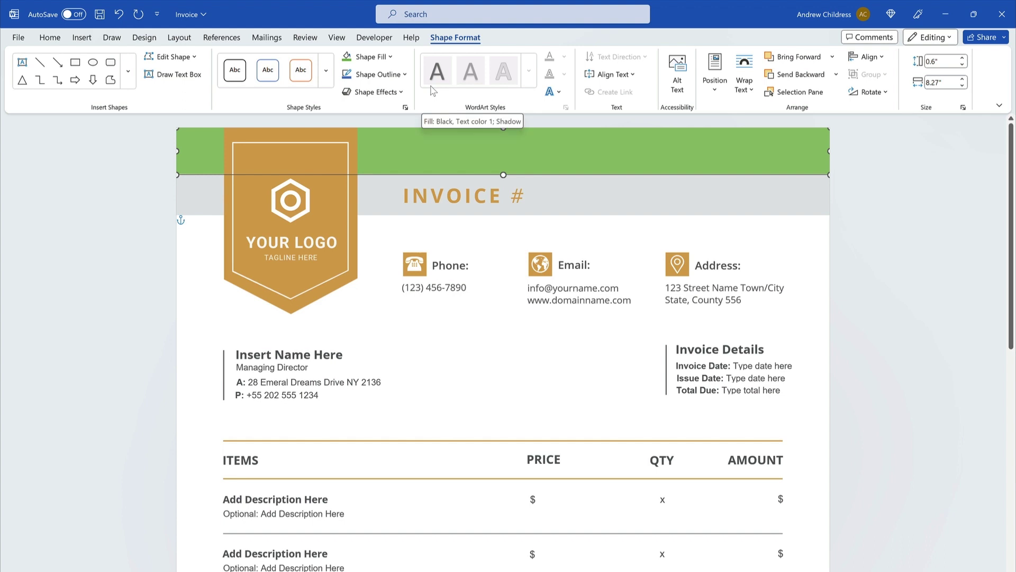
Swap the Your Logo placeholder for the Flying Pig Vintage Logo JPG from this device.
{"action": "left_click", "coordinate": [315, 206]}
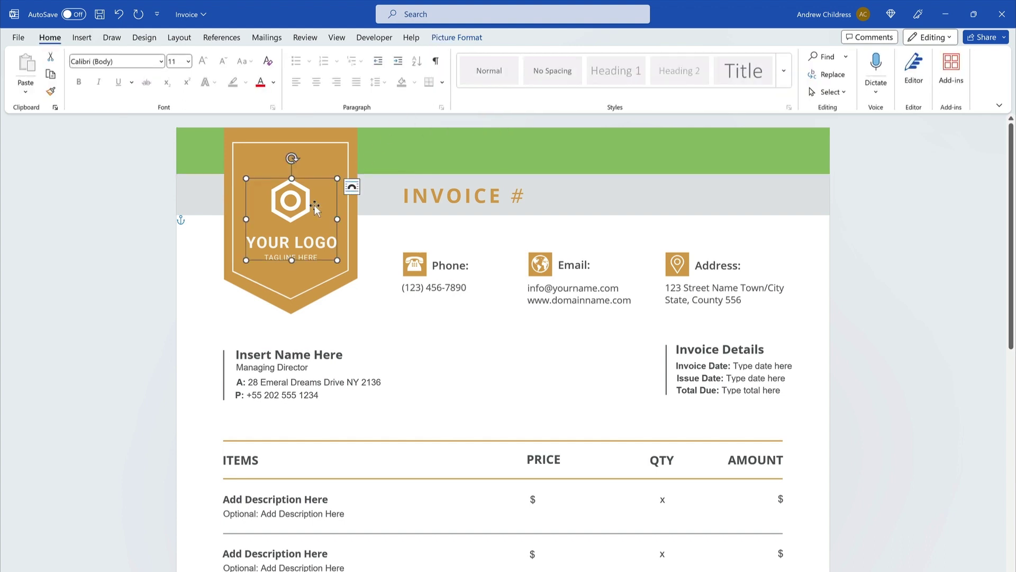
{"action": "right_click", "coordinate": [314, 205]}
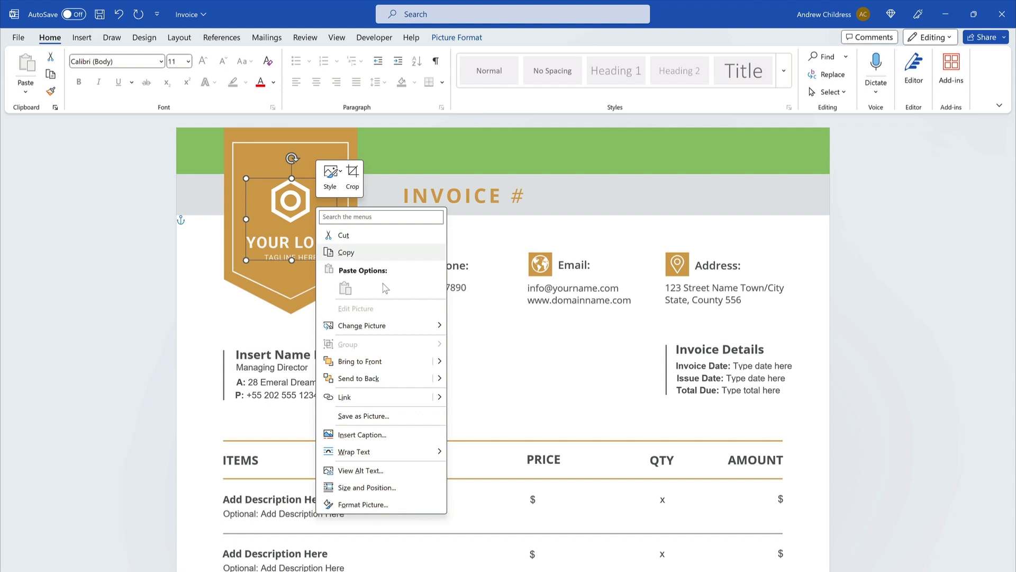
{"action": "mouse_move", "coordinate": [361, 326]}
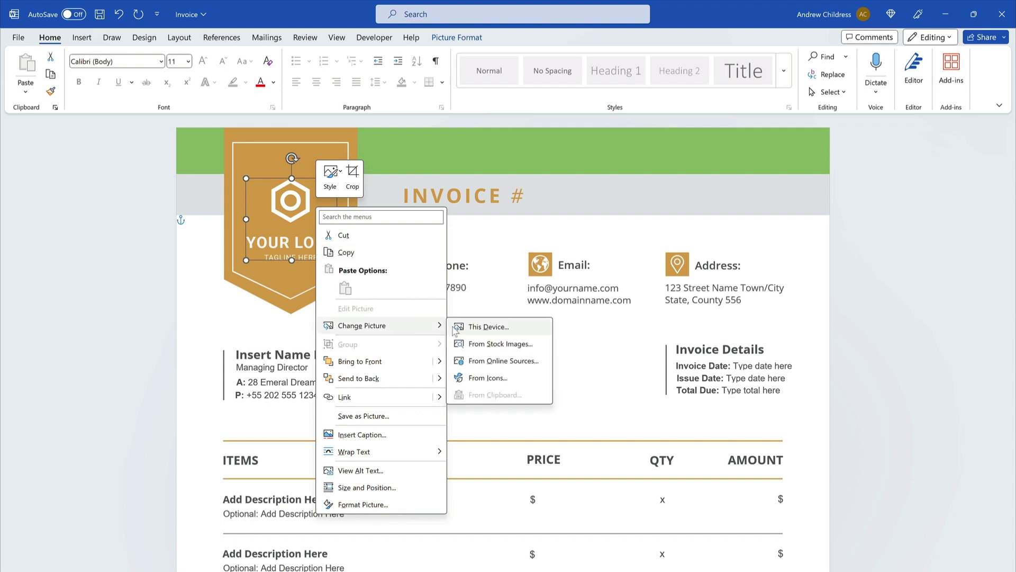
{"action": "left_click", "coordinate": [461, 330]}
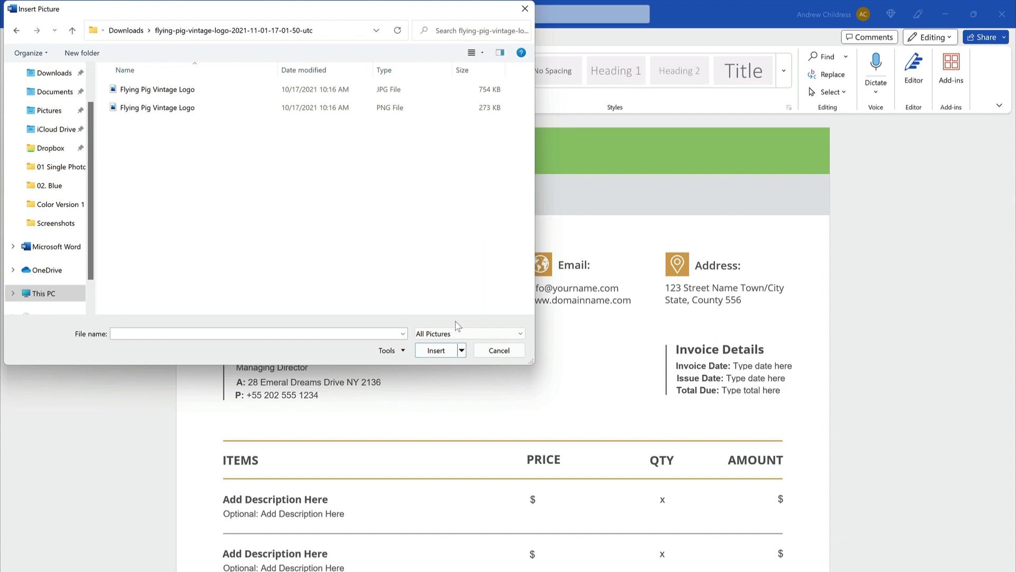
{"action": "left_click", "coordinate": [318, 94]}
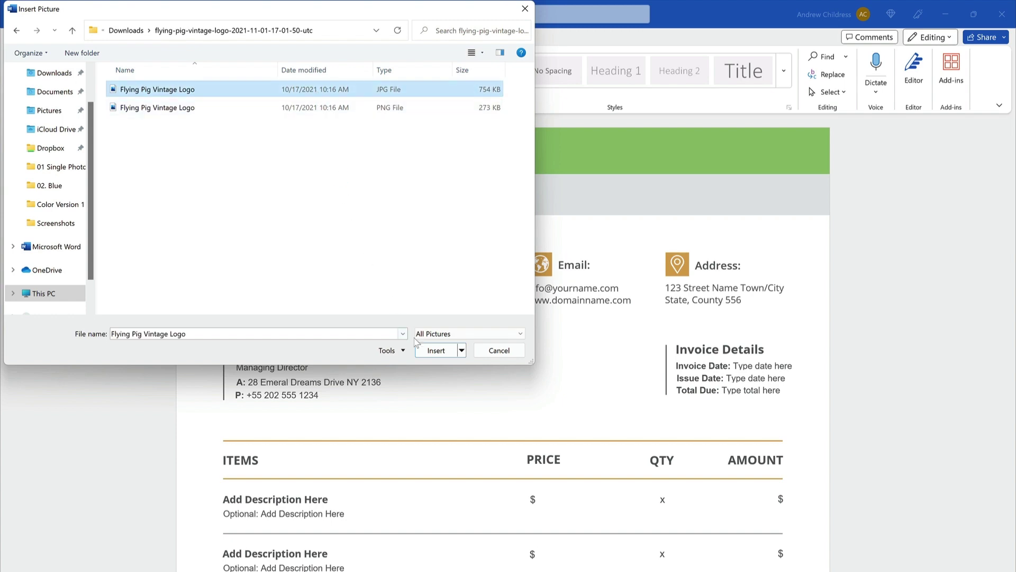
{"action": "left_click", "coordinate": [425, 350]}
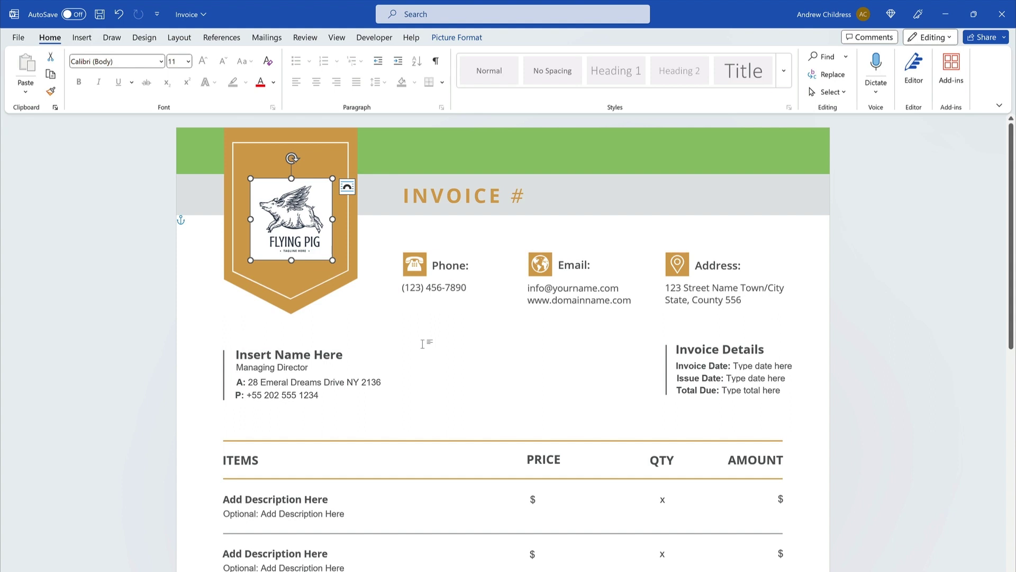
{"action": "left_click", "coordinate": [324, 354]}
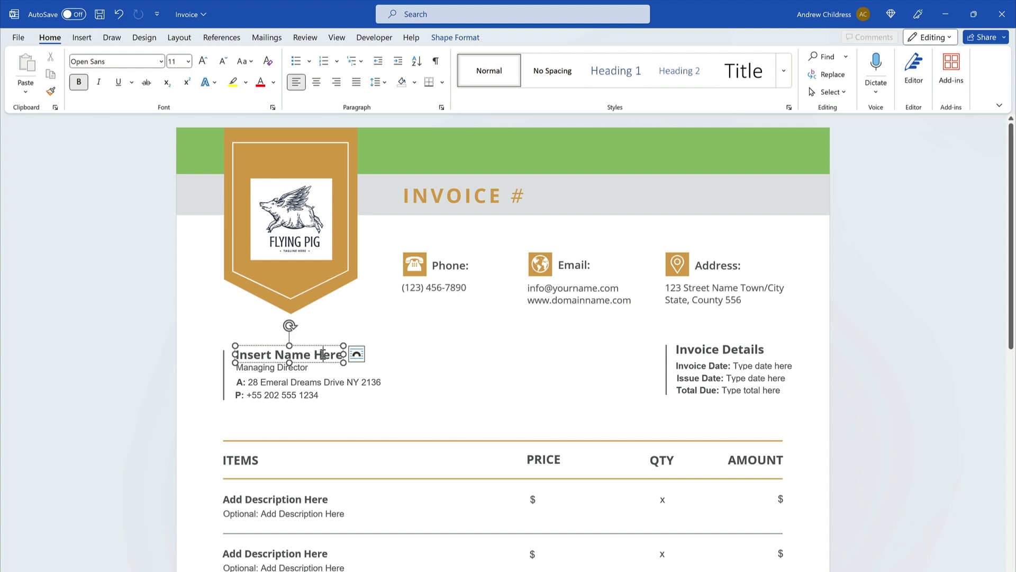
{"action": "triple_click", "coordinate": [324, 354]}
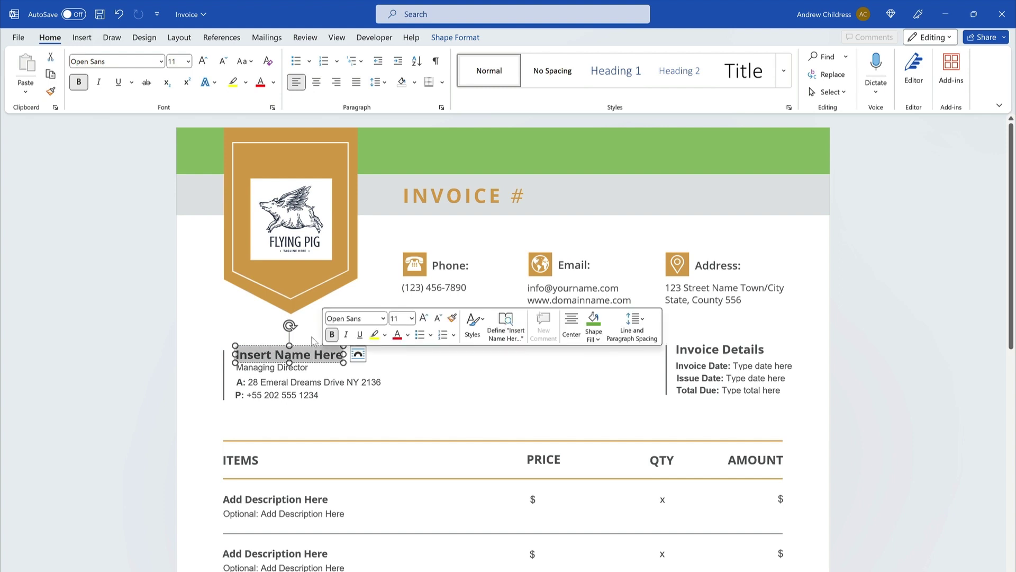
{"action": "left_click", "coordinate": [163, 62]}
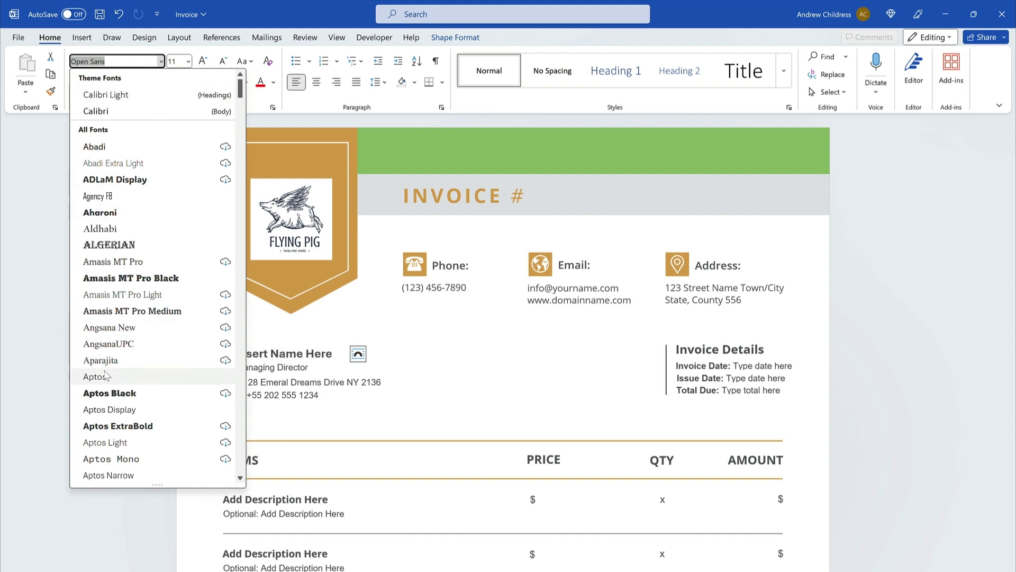
{"action": "key", "text": "Escape"}
{"action": "left_click", "coordinate": [144, 381]}
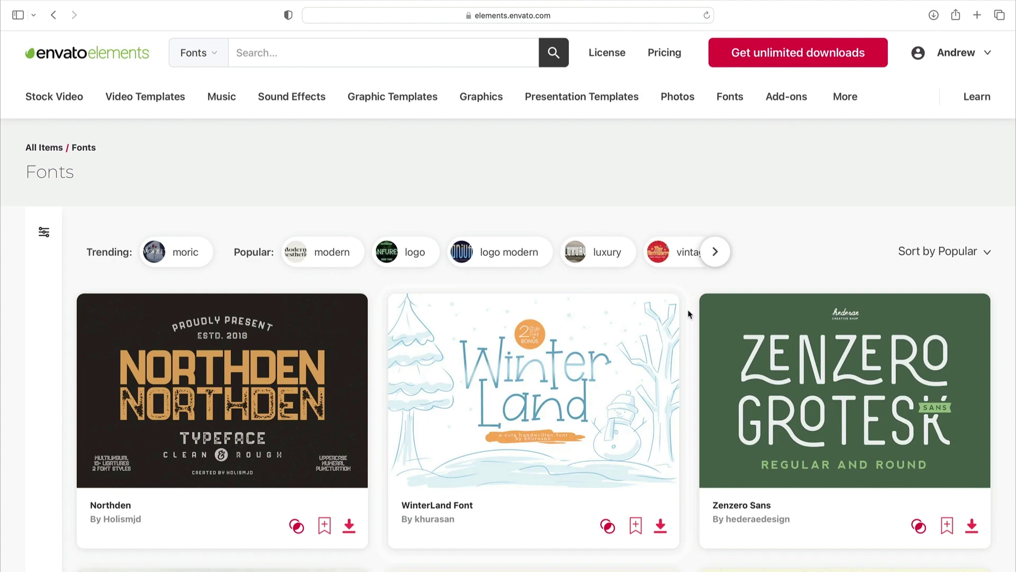
{"action": "scroll", "coordinate": [688, 314], "scroll_direction": "down", "scroll_amount": 5}
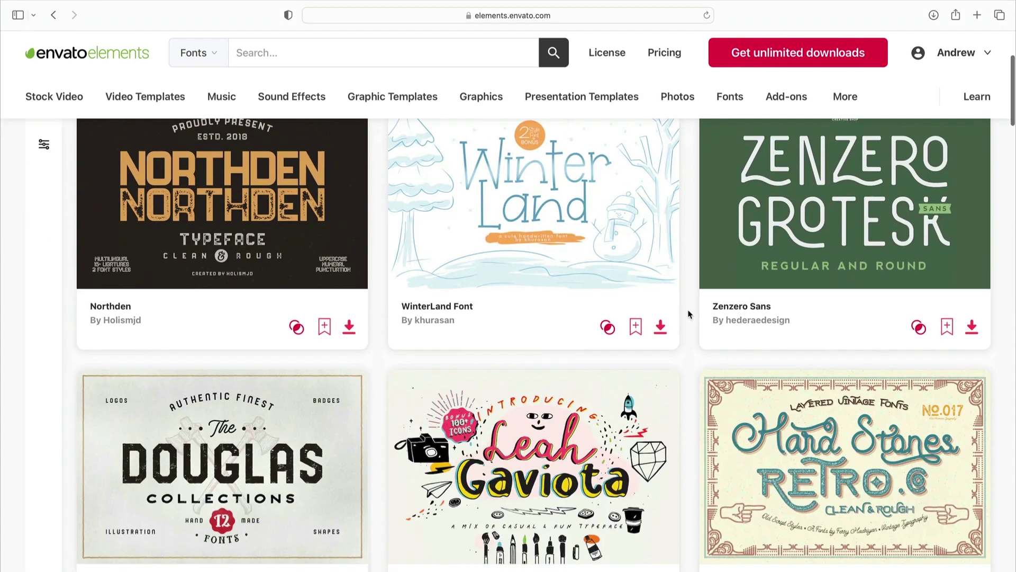
{"action": "scroll", "coordinate": [689, 314], "scroll_direction": "down", "scroll_amount": 2}
{"action": "scroll", "coordinate": [688, 314], "scroll_direction": "down", "scroll_amount": 5}
{"action": "scroll", "coordinate": [689, 315], "scroll_direction": "down", "scroll_amount": 1}
{"action": "scroll", "coordinate": [688, 315], "scroll_direction": "down", "scroll_amount": 4}
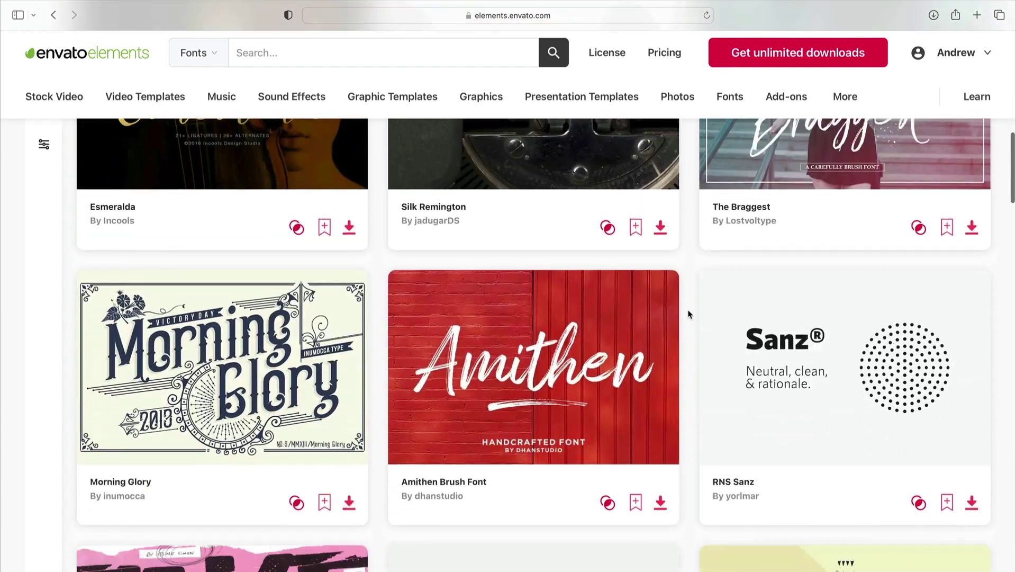
{"action": "scroll", "coordinate": [688, 315], "scroll_direction": "down", "scroll_amount": 1}
{"action": "scroll", "coordinate": [689, 314], "scroll_direction": "down", "scroll_amount": 4}
{"action": "scroll", "coordinate": [688, 315], "scroll_direction": "down", "scroll_amount": 2}
{"action": "scroll", "coordinate": [688, 315], "scroll_direction": "down", "scroll_amount": 4}
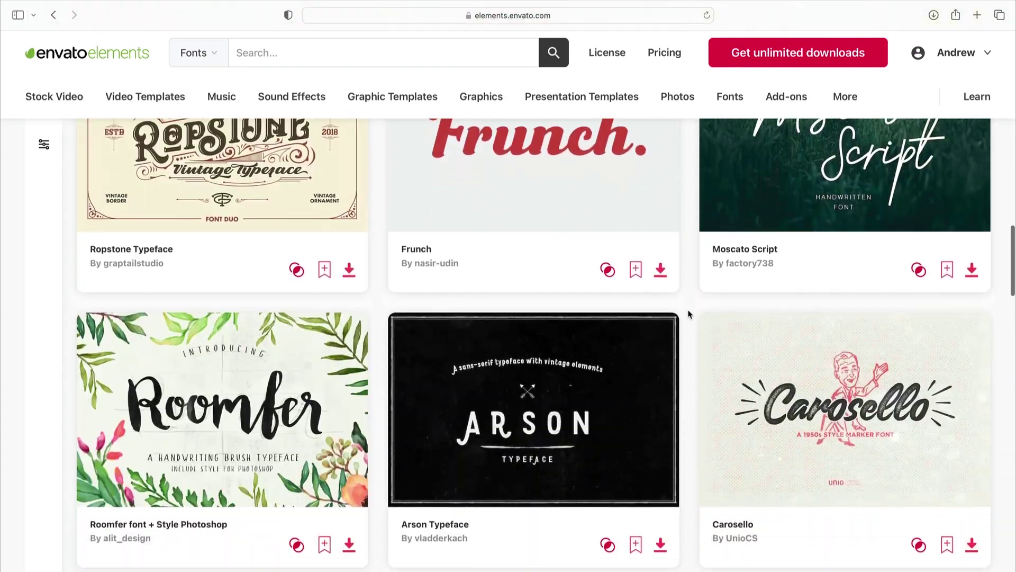
{"action": "scroll", "coordinate": [689, 315], "scroll_direction": "down", "scroll_amount": 1}
{"action": "scroll", "coordinate": [688, 314], "scroll_direction": "down", "scroll_amount": 2}
{"action": "scroll", "coordinate": [688, 315], "scroll_direction": "down", "scroll_amount": 1}
{"action": "scroll", "coordinate": [689, 314], "scroll_direction": "down", "scroll_amount": 4}
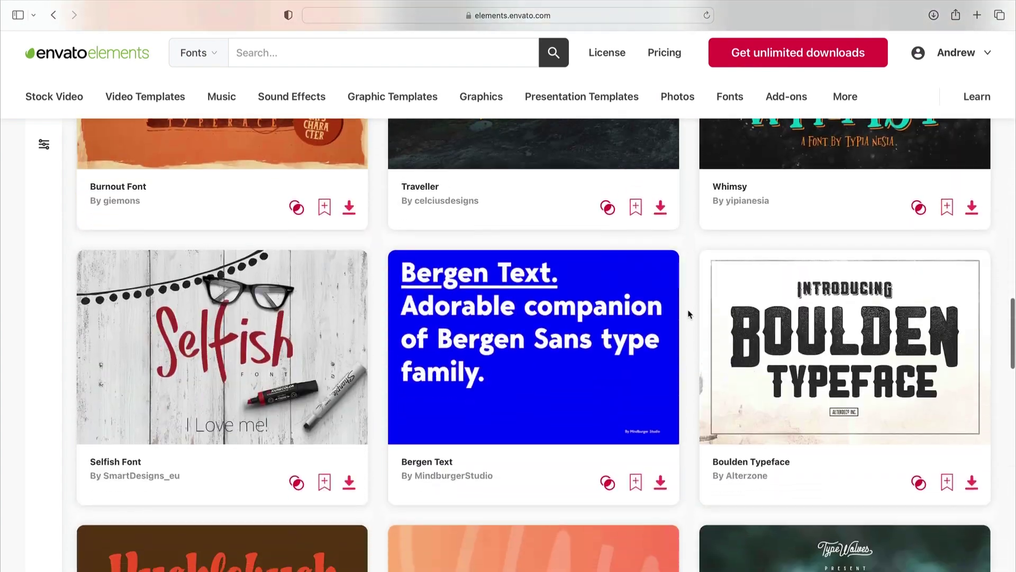
{"action": "scroll", "coordinate": [688, 315], "scroll_direction": "down", "scroll_amount": 3}
{"action": "scroll", "coordinate": [688, 314], "scroll_direction": "down", "scroll_amount": 3}
{"action": "scroll", "coordinate": [689, 315], "scroll_direction": "down", "scroll_amount": 1}
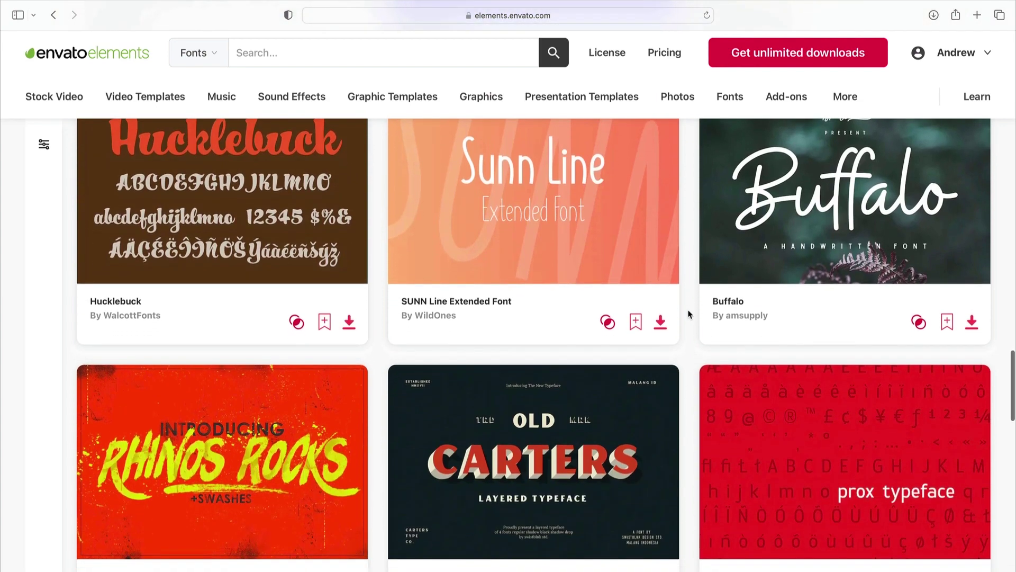
{"action": "scroll", "coordinate": [688, 314], "scroll_direction": "down", "scroll_amount": 2}
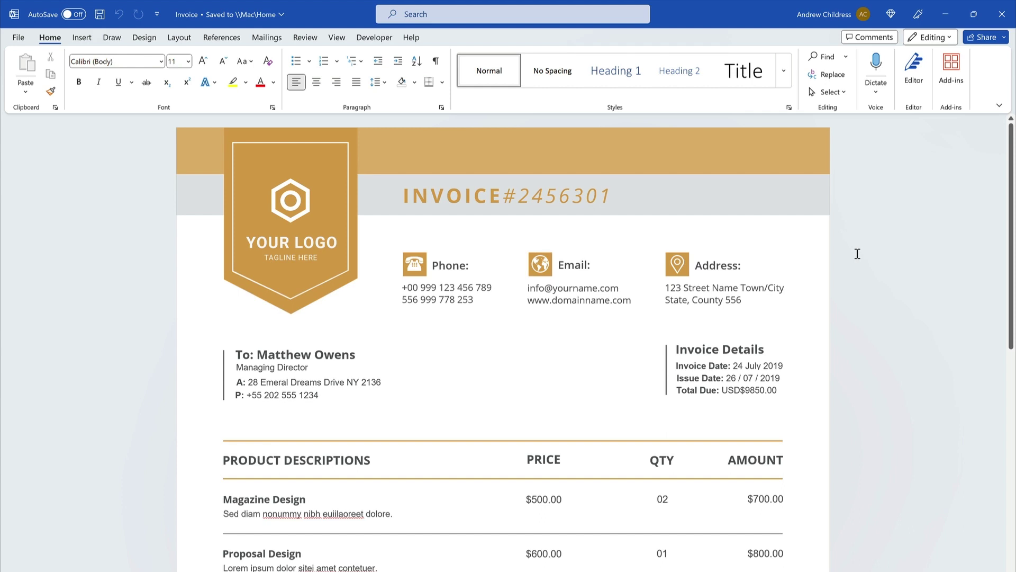
{"action": "left_click", "coordinate": [336, 351]}
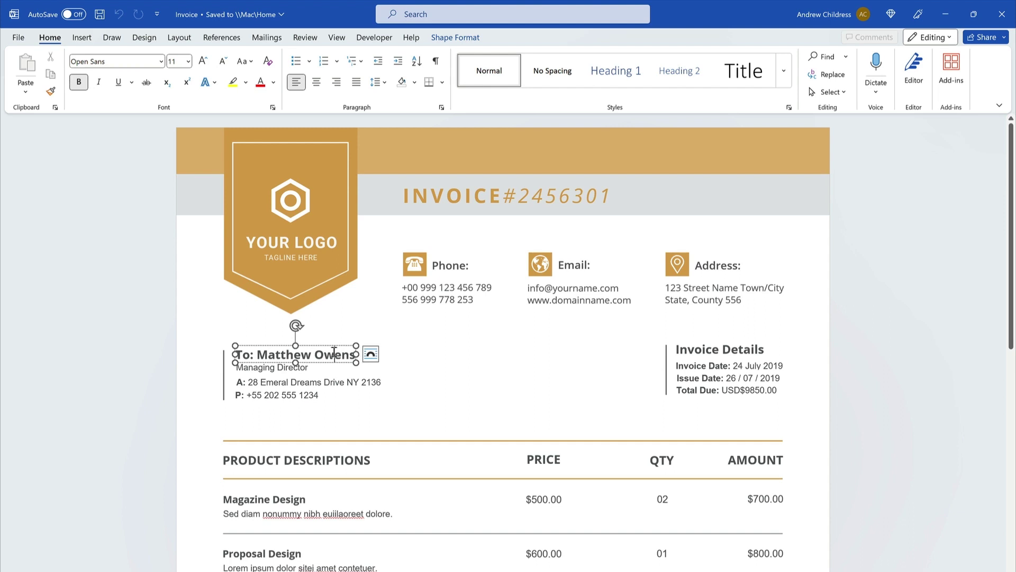
{"action": "double_click", "coordinate": [334, 352]}
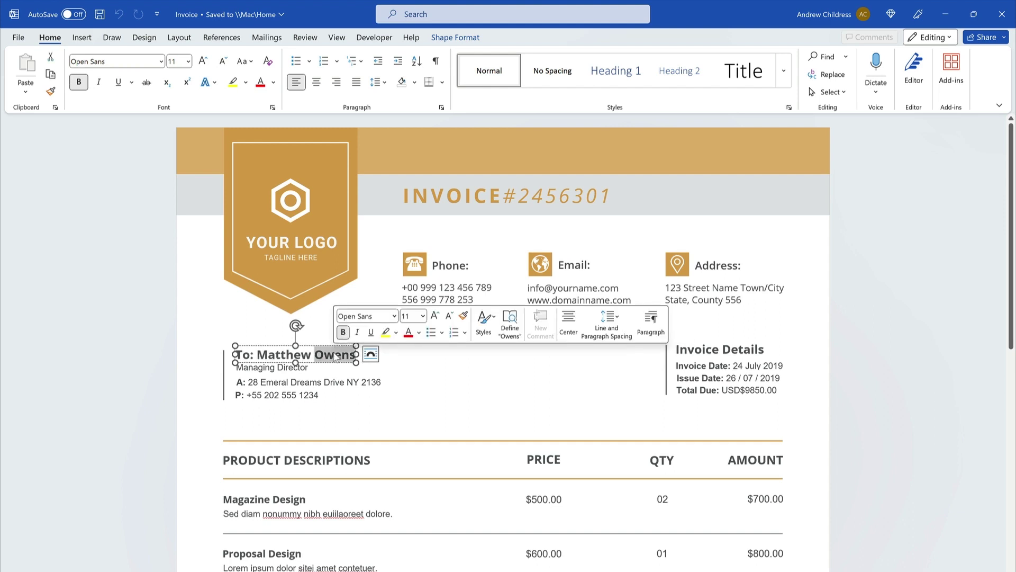
{"action": "triple_click", "coordinate": [337, 354]}
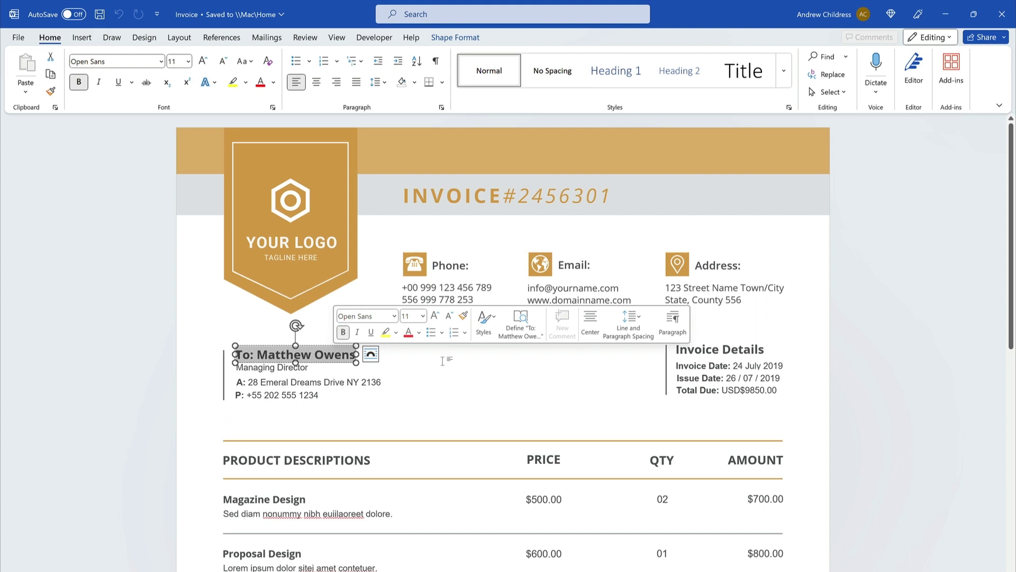
{"action": "key", "text": "Delete"}
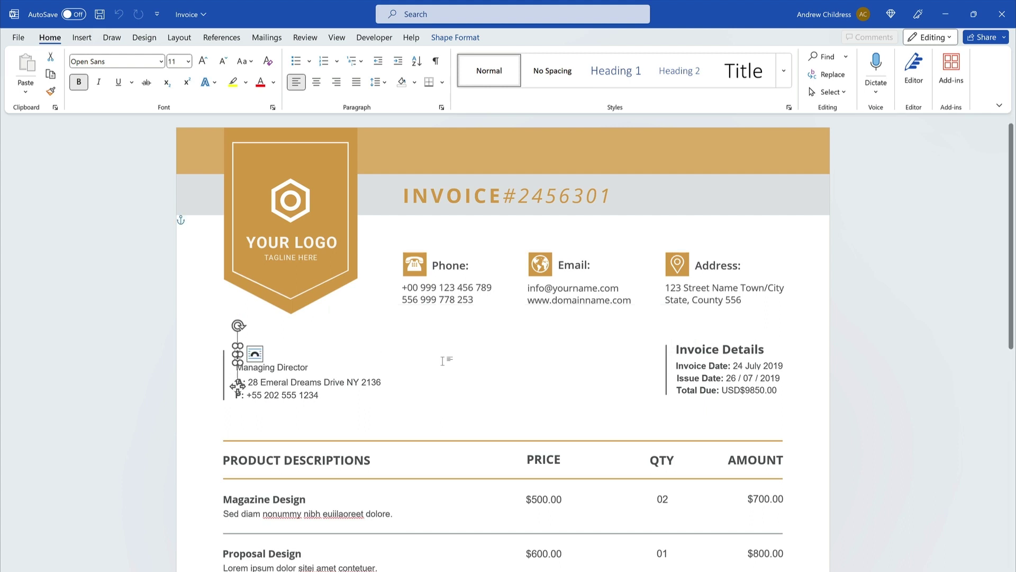
{"action": "type", "text": "Insert N"}
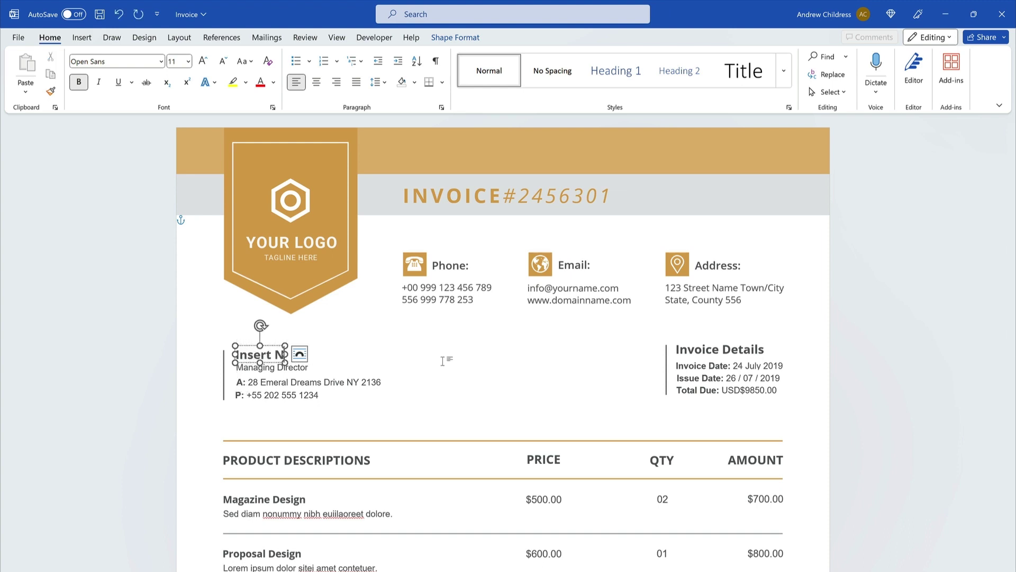
{"action": "type", "text": "ame Her"}
{"action": "left_click_drag", "start_coordinate": [336, 354], "coordinate": [343, 354]}
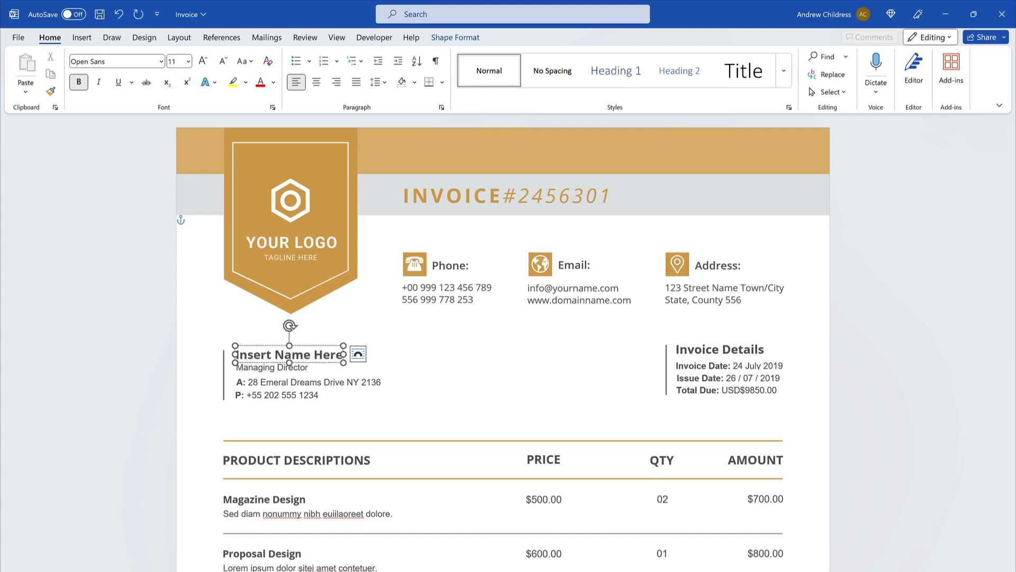